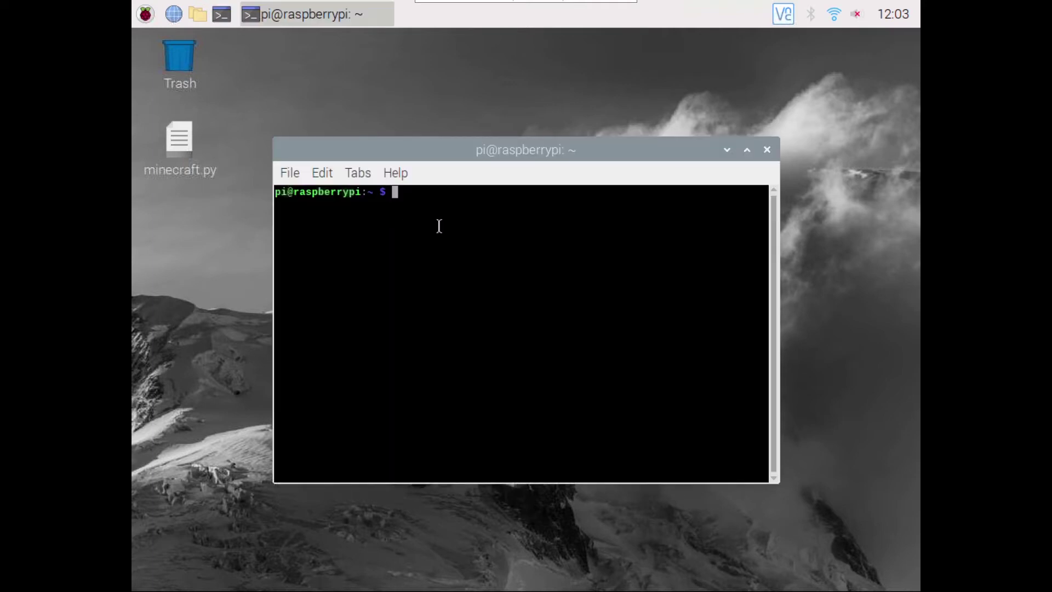
- Install CUPS with 'sudo apt-get install cups', confirming with Y, then add the default user to lpadmin via usermod
text(sudo apt)
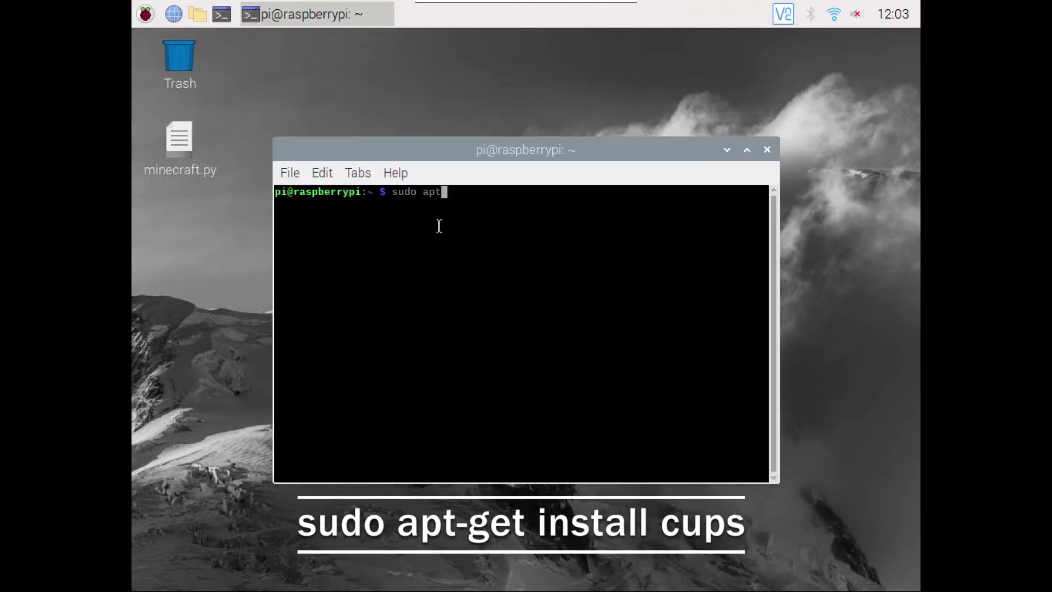
text(-get install cups)
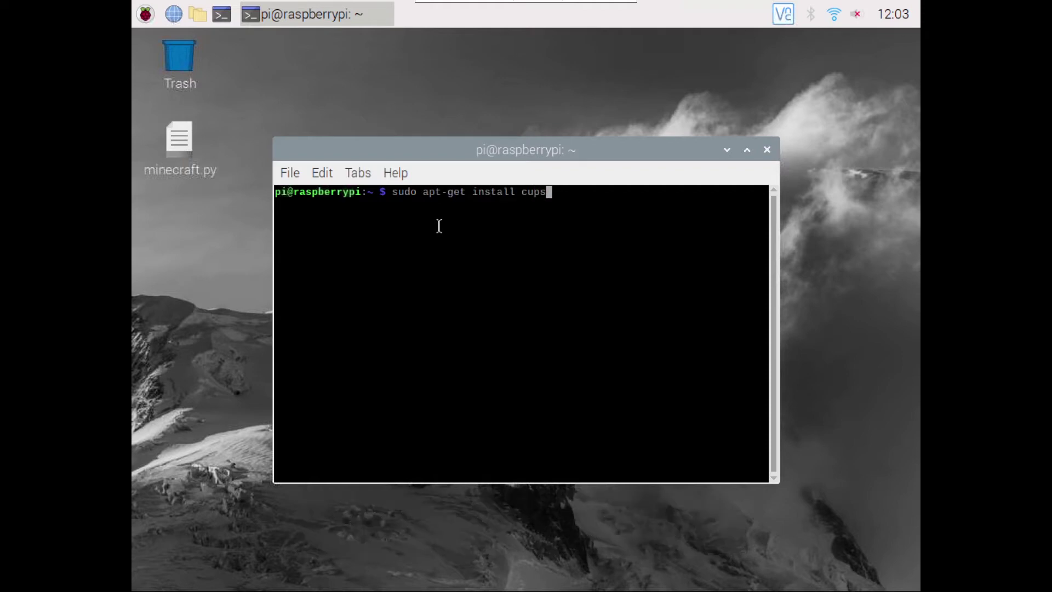
key(Return)
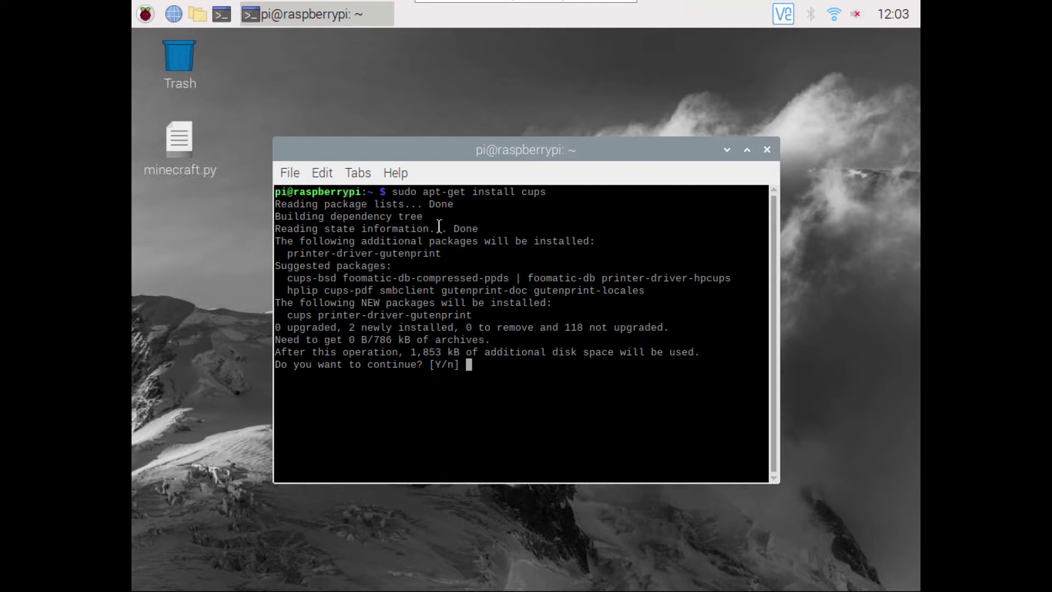
text(Y)
key(Return)
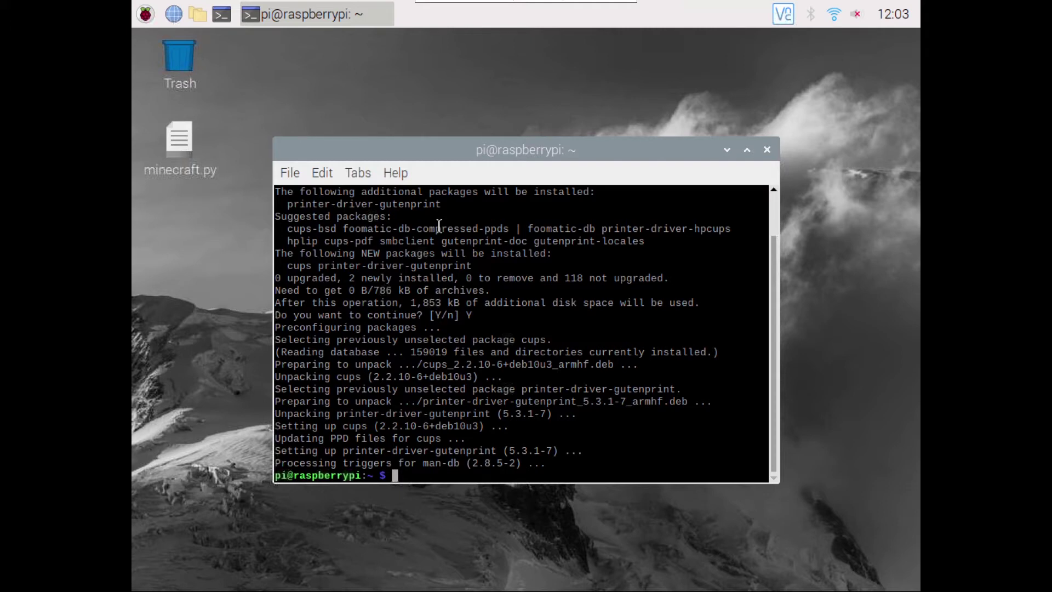
text(sudo )
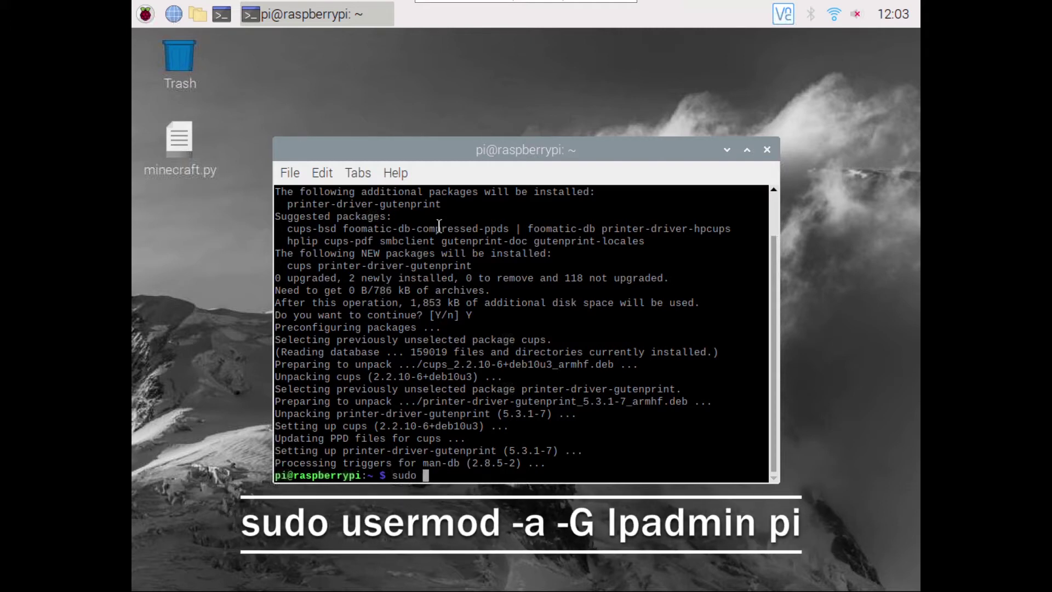
text(usermod -a -G lpadmin pi)
key(Return)
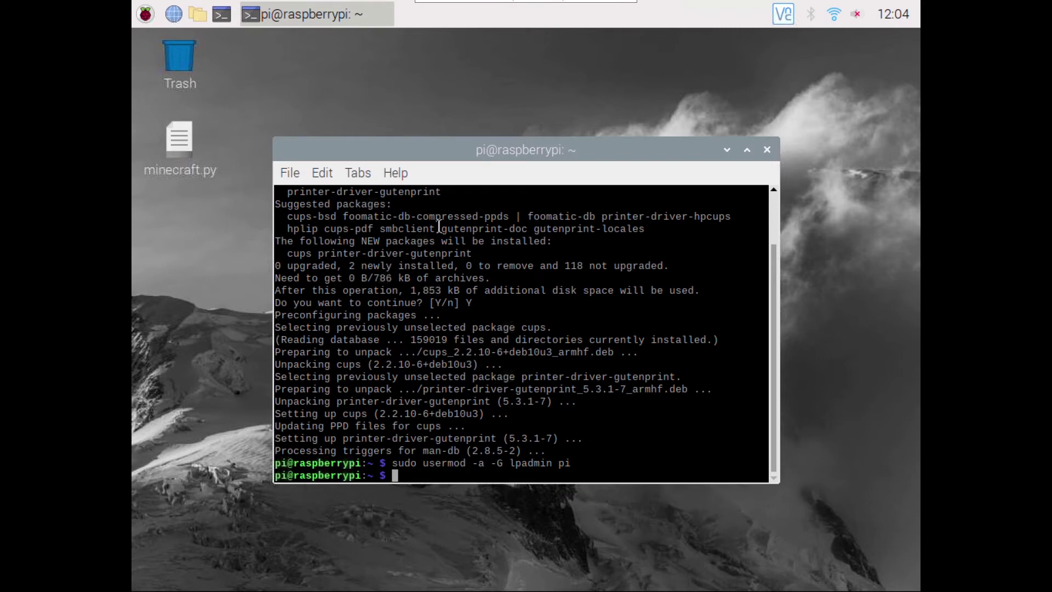
- Open localhost:631 in Chromium and go to the CUPS Administration page
click(175, 15)
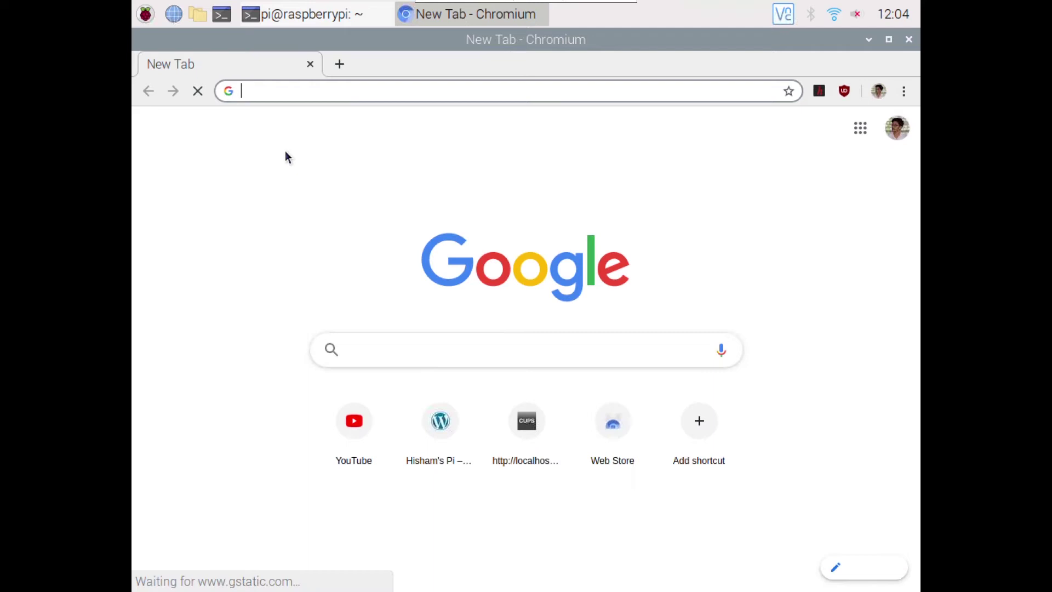
text(lo)
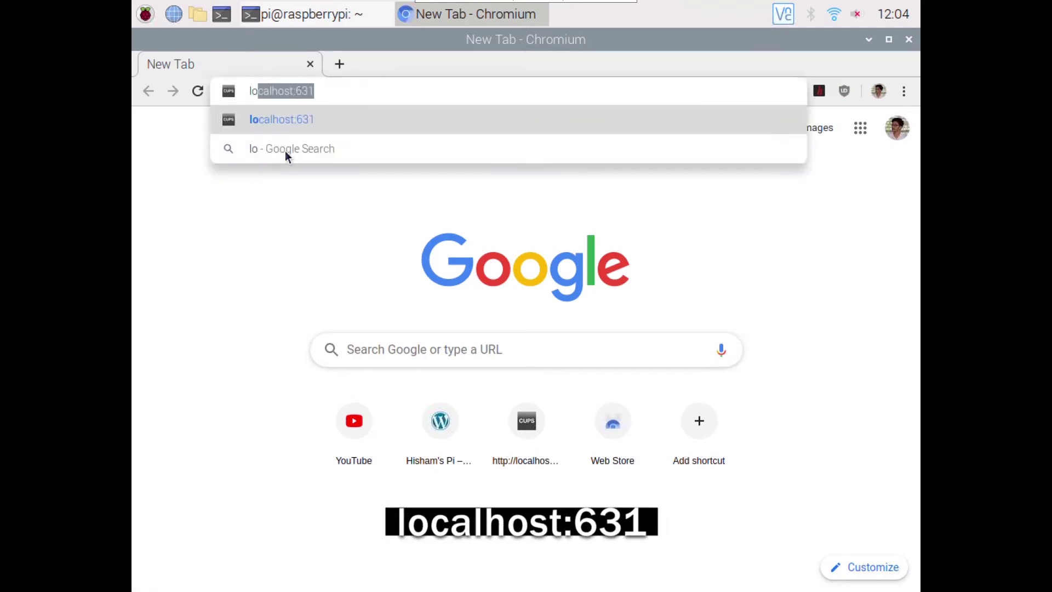
text(calhost)
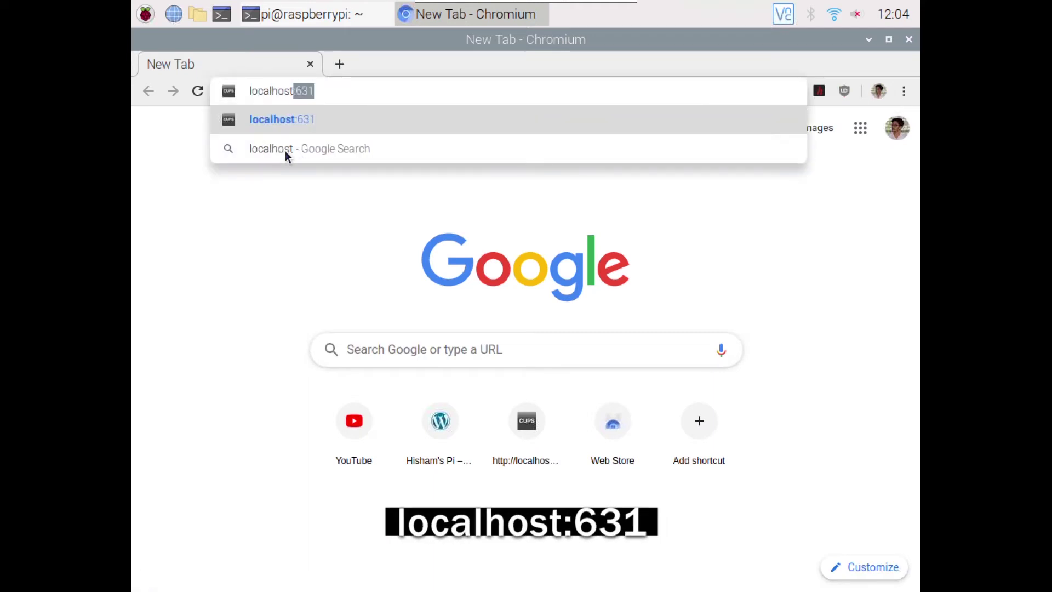
text(:631)
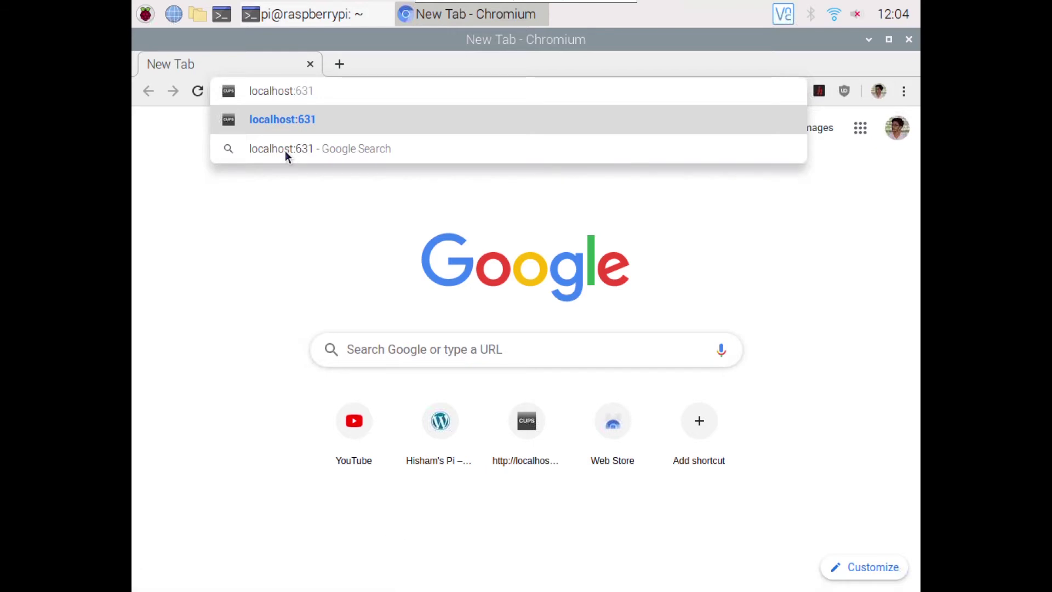
key(Return)
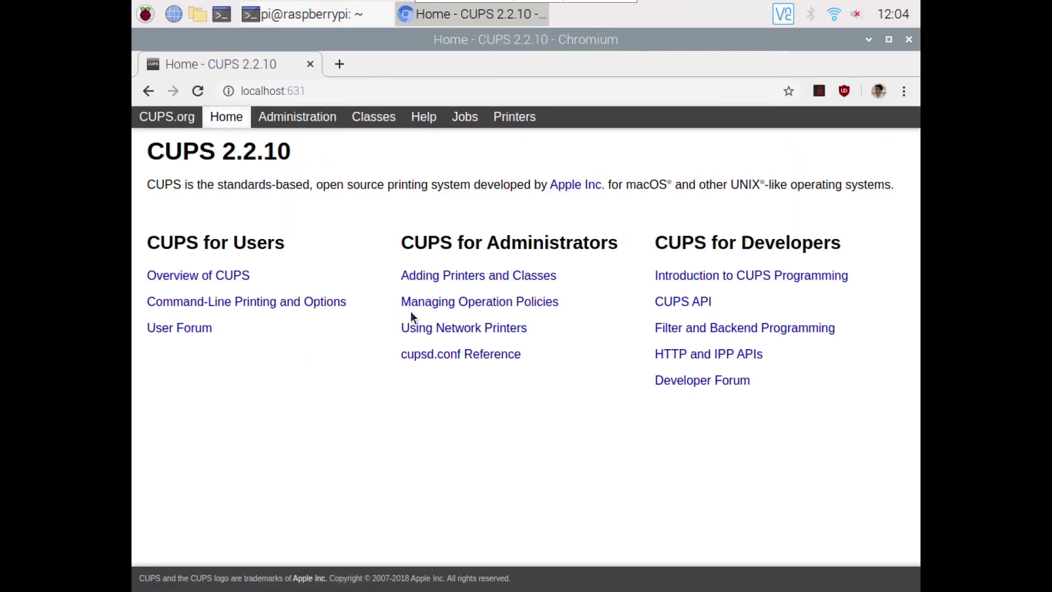
click(503, 285)
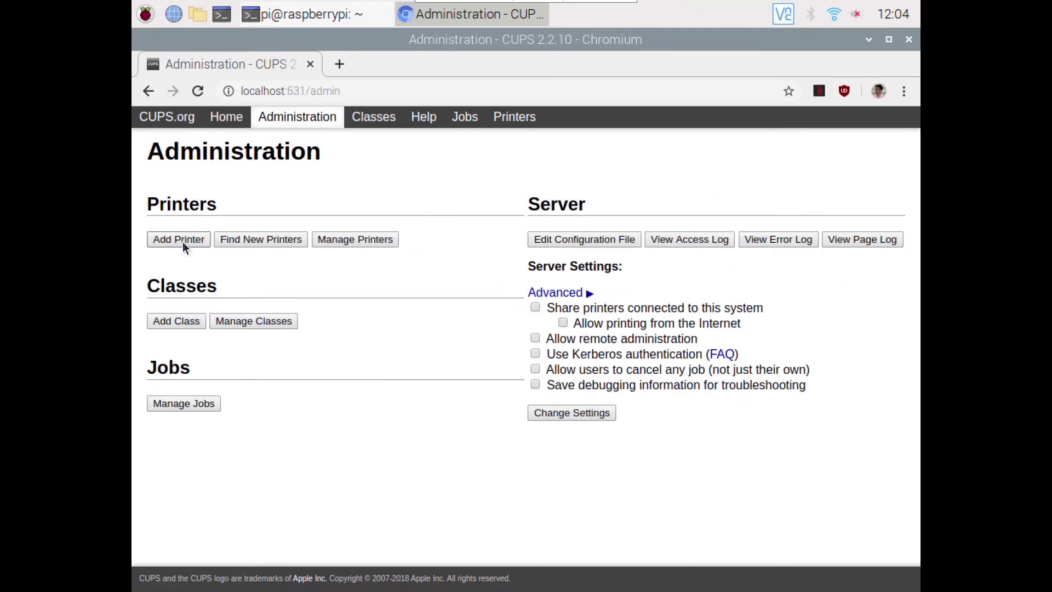
- Choose Add Printer and sign in with the administrator username and password
click(183, 241)
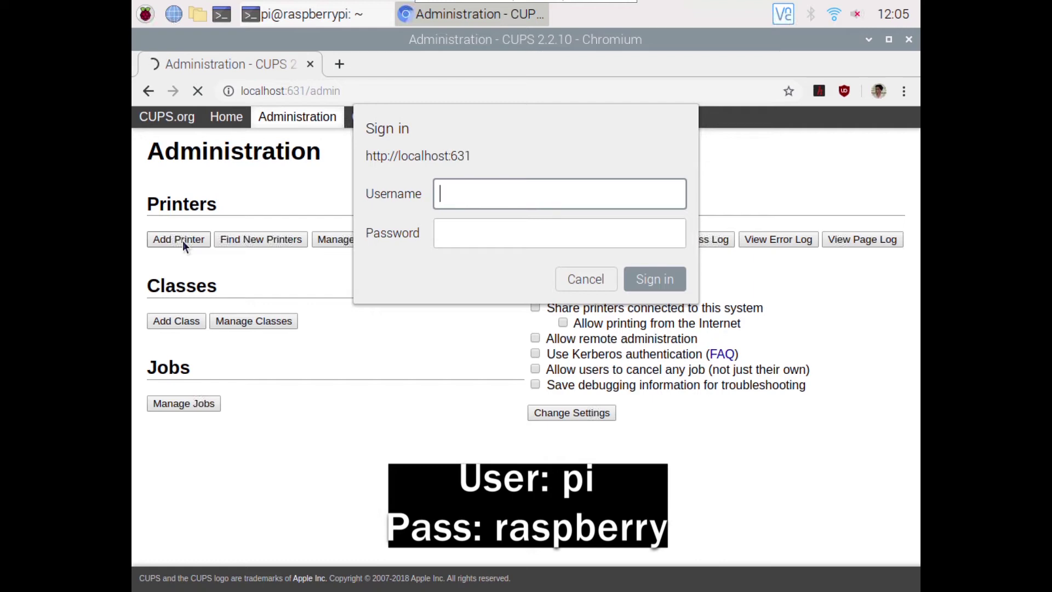
text(pi)
key(Tab)
text(raspberry)
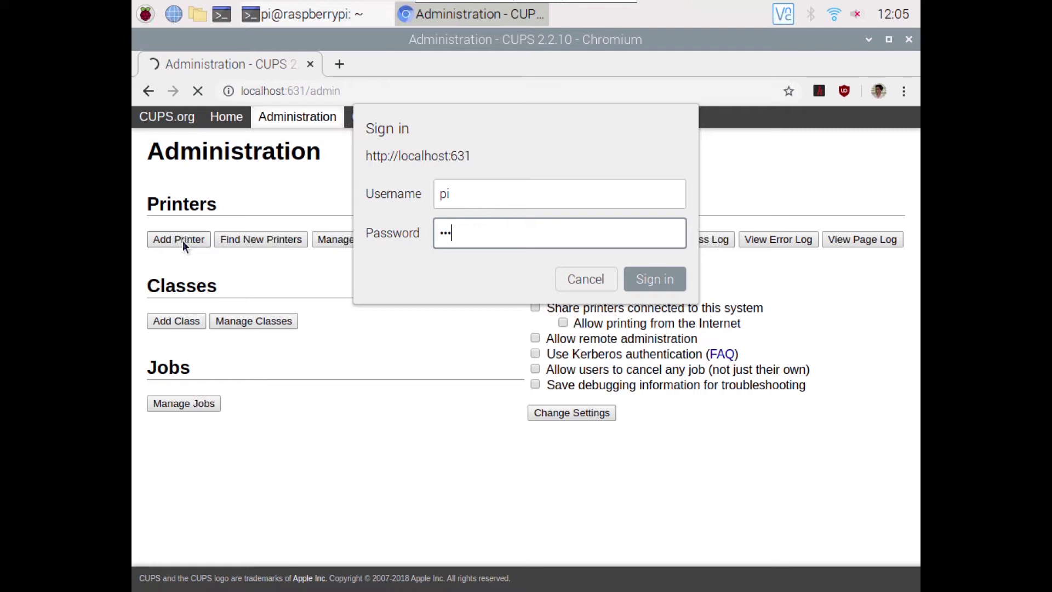
key(Return)
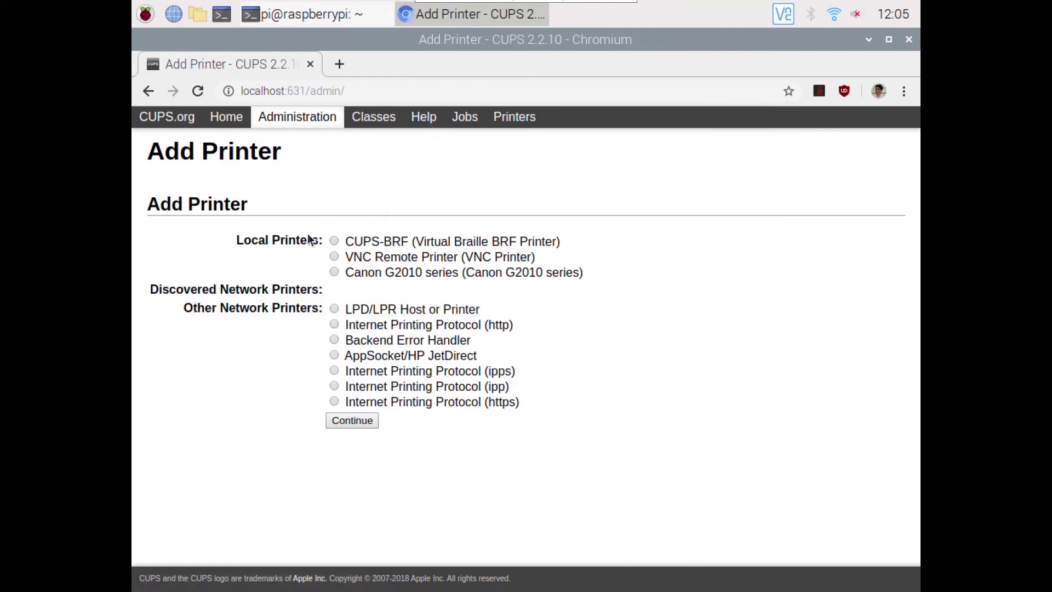
- Select the local Canon G2010 series printer and review its prefilled name Canon_G2010_series and description
drag(237, 240, 313, 247)
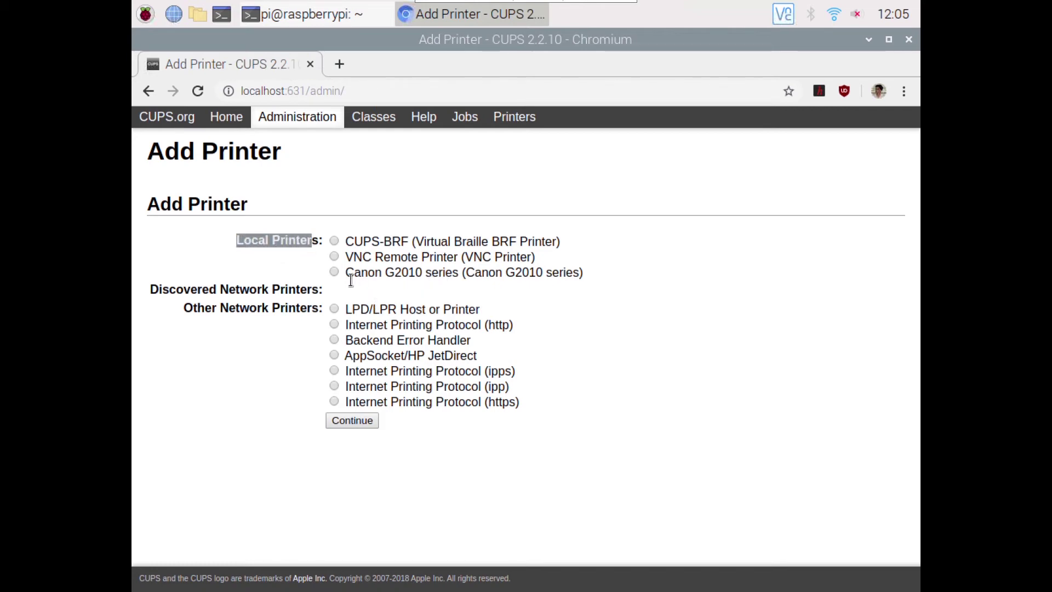
click(334, 272)
click(351, 420)
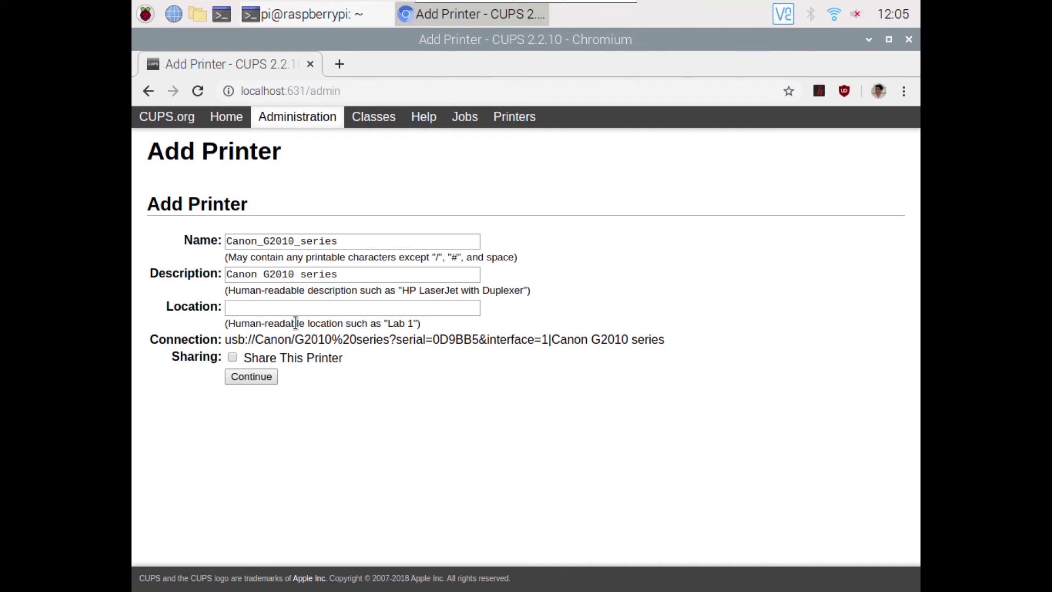
drag(227, 242, 320, 248)
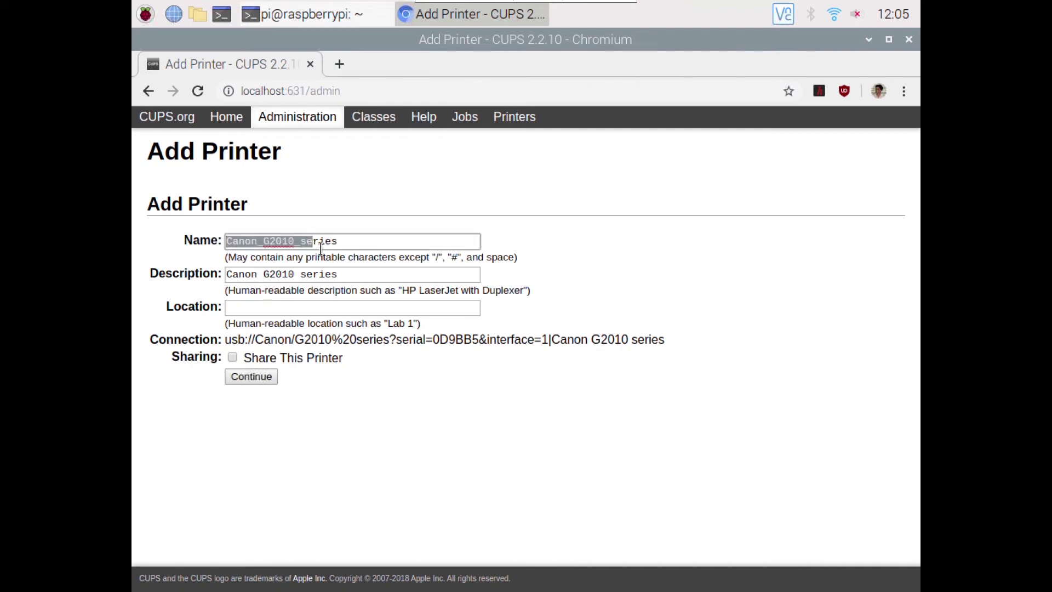
click(320, 248)
drag(227, 275, 320, 279)
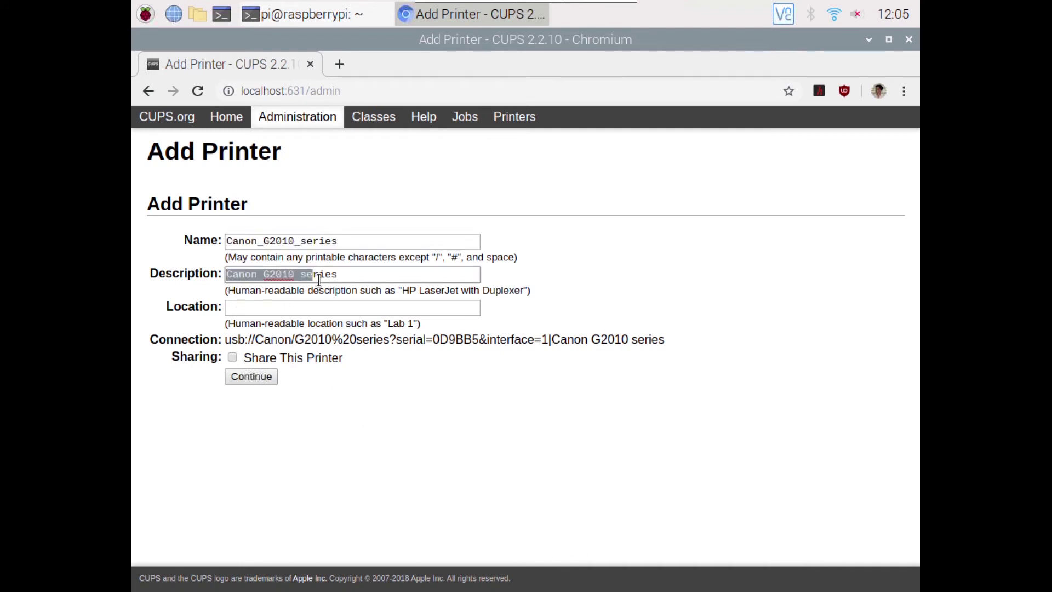
click(319, 279)
click(253, 311)
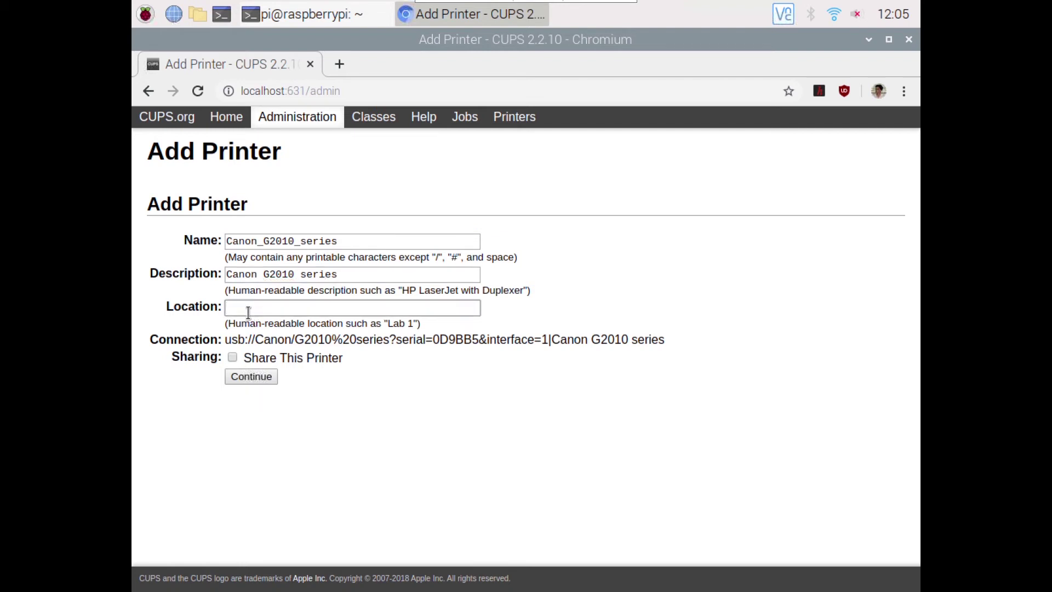
- Pick the Canon G2000 series - CUPS+Gutenprint v5.3.1 driver model and add the printer
click(249, 377)
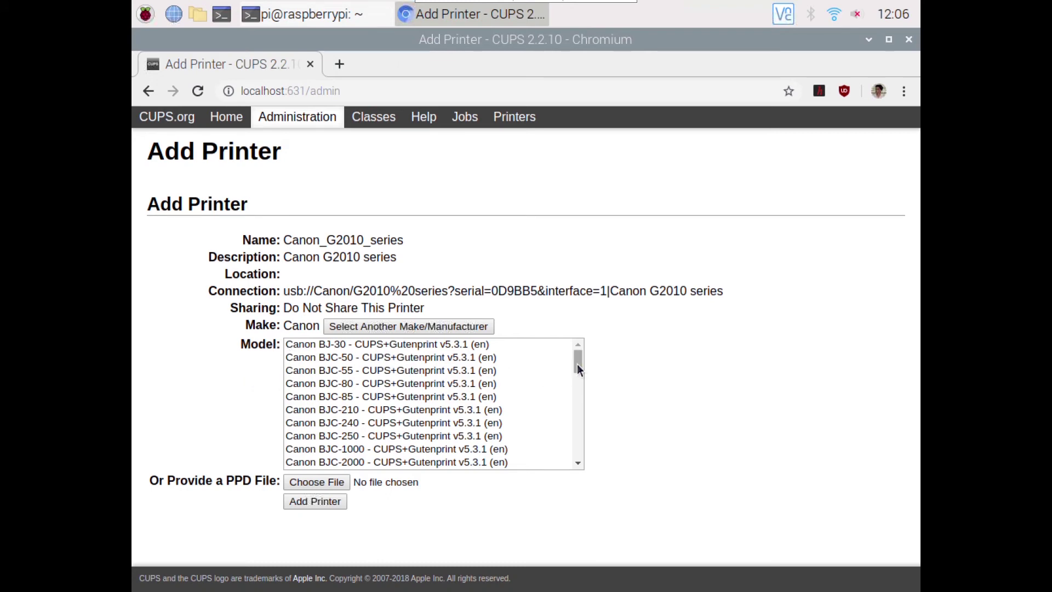
drag(577, 364, 577, 370)
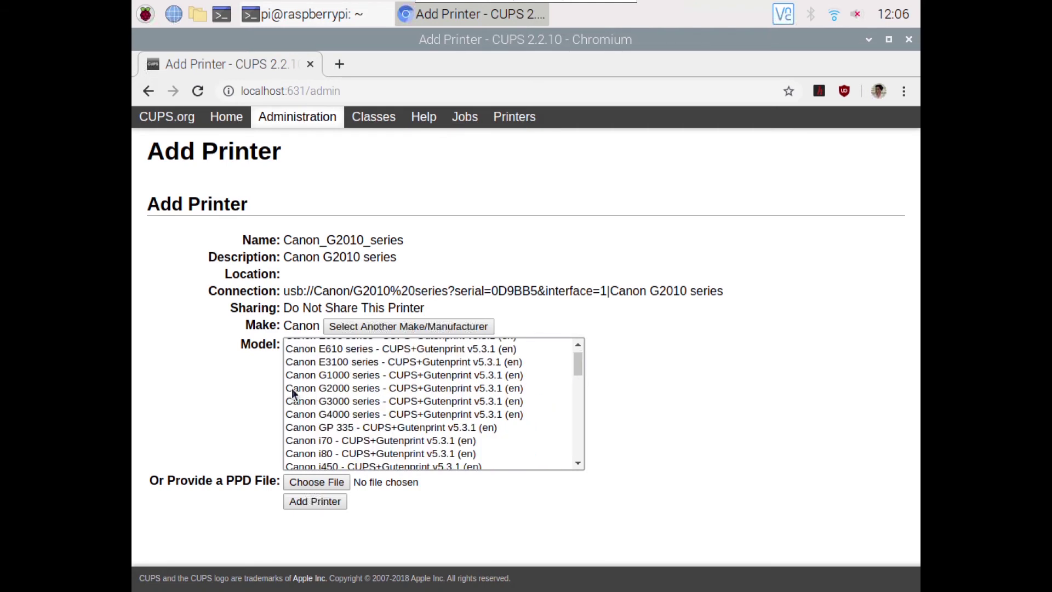
click(337, 390)
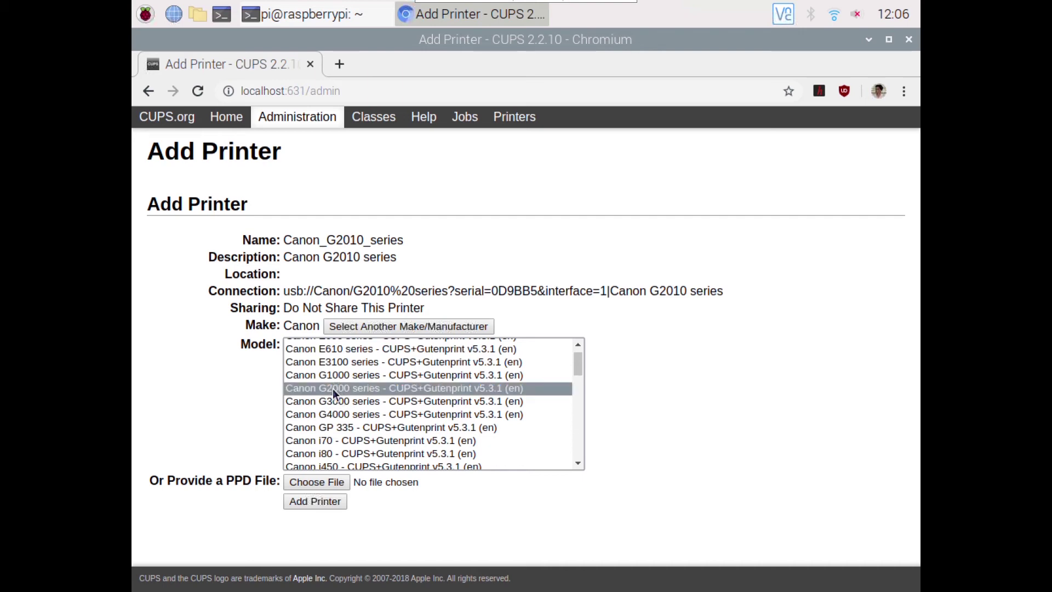
click(321, 507)
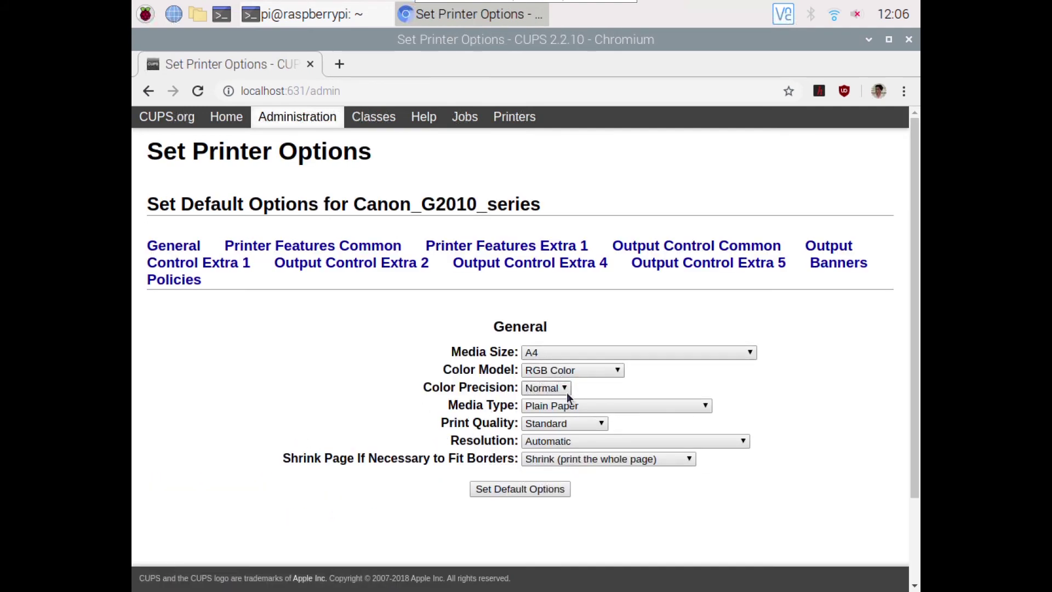
- Save Canon_G2010_series with its default General options unchanged
click(536, 492)
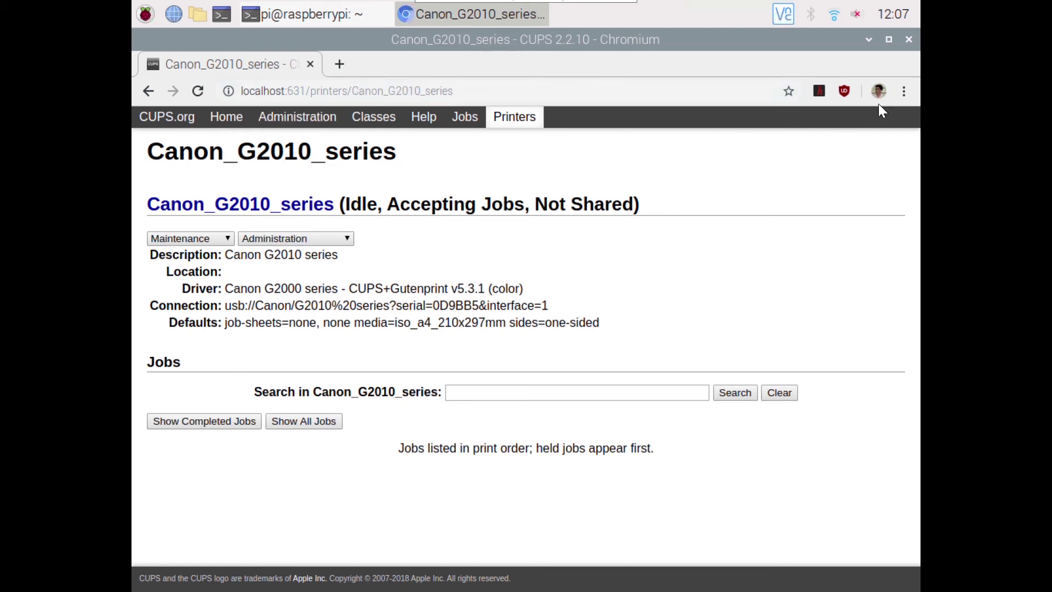
- Open Chromium's Print preview for the CUPS printer page from the main menu
click(904, 91)
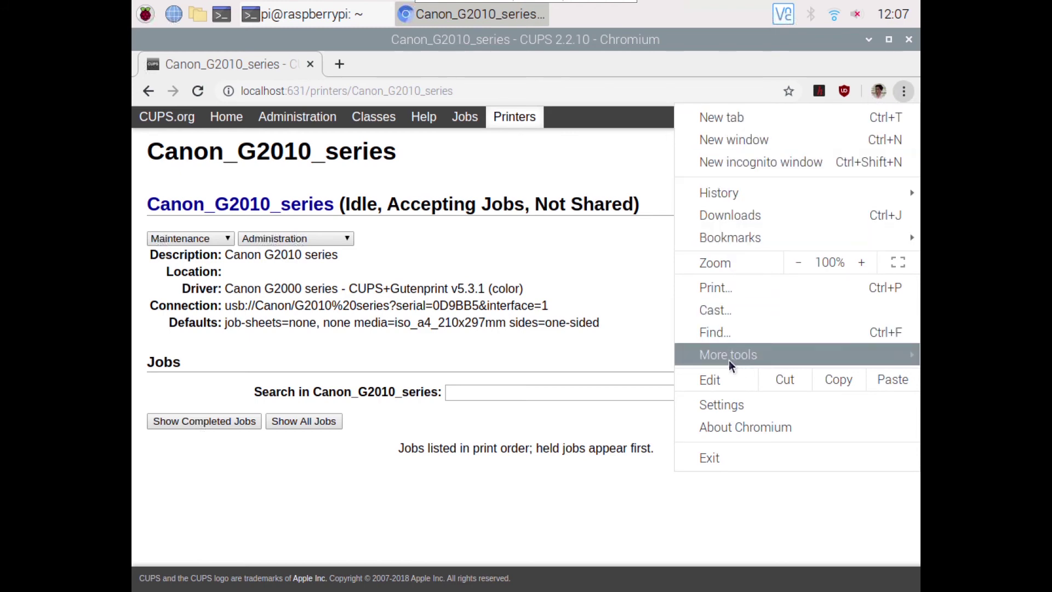
mouse_move(723, 366)
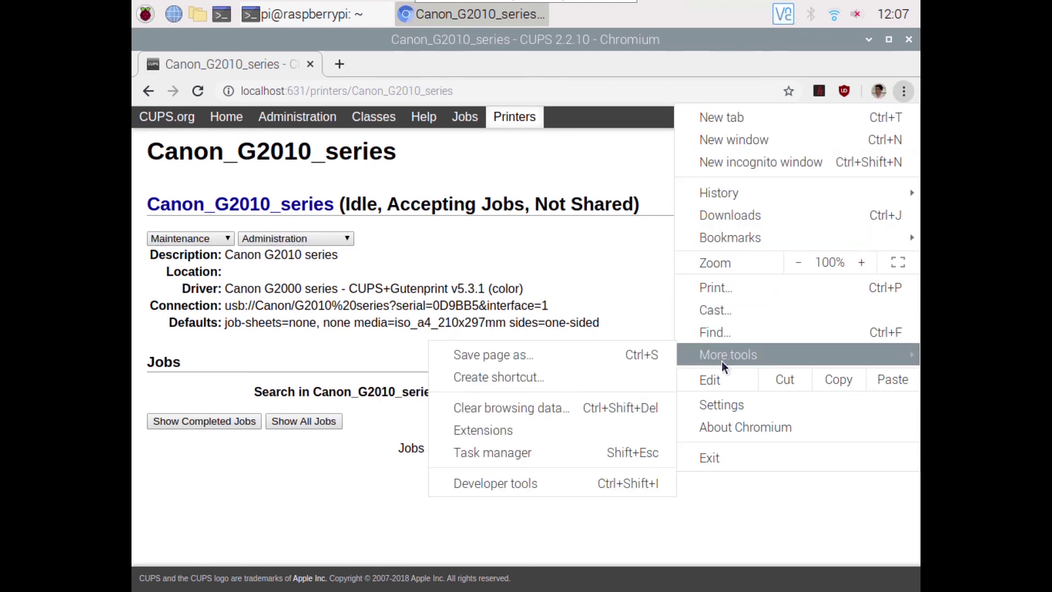
click(723, 296)
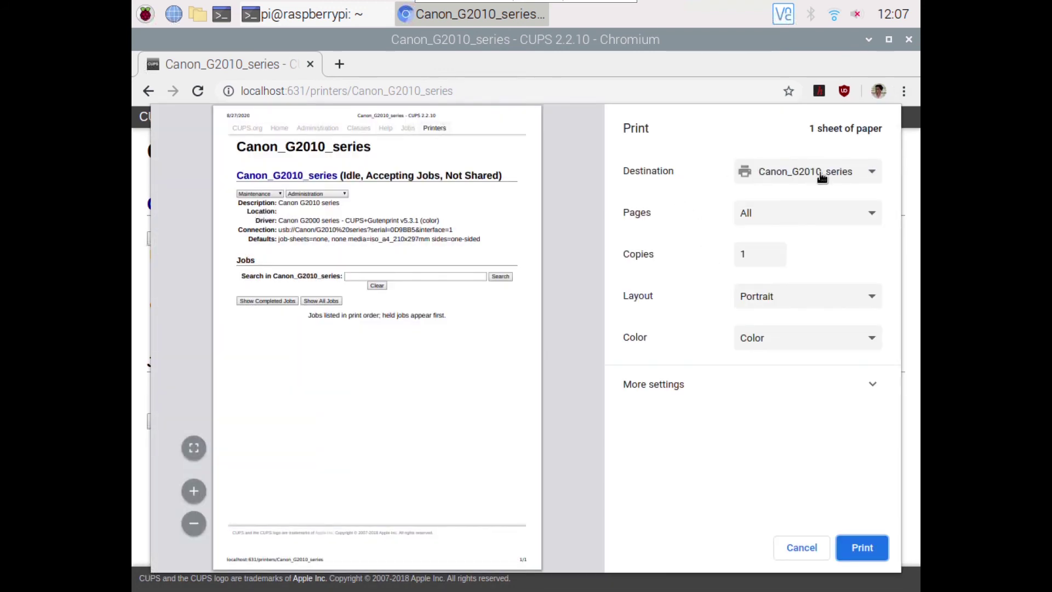
- Choose Canon_G2010_series as the print destination from the full destination list
click(819, 173)
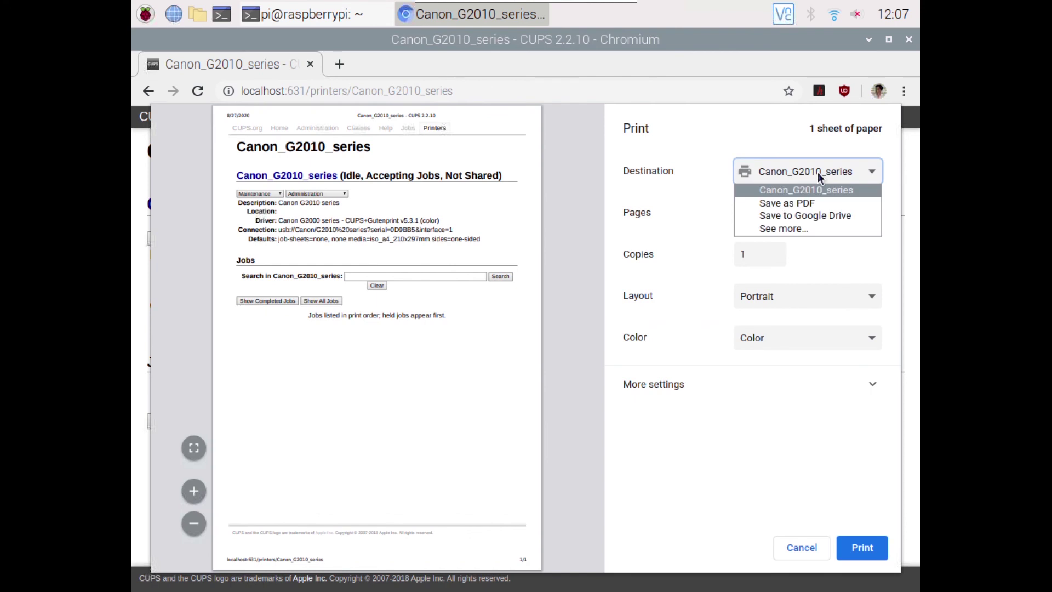
click(783, 230)
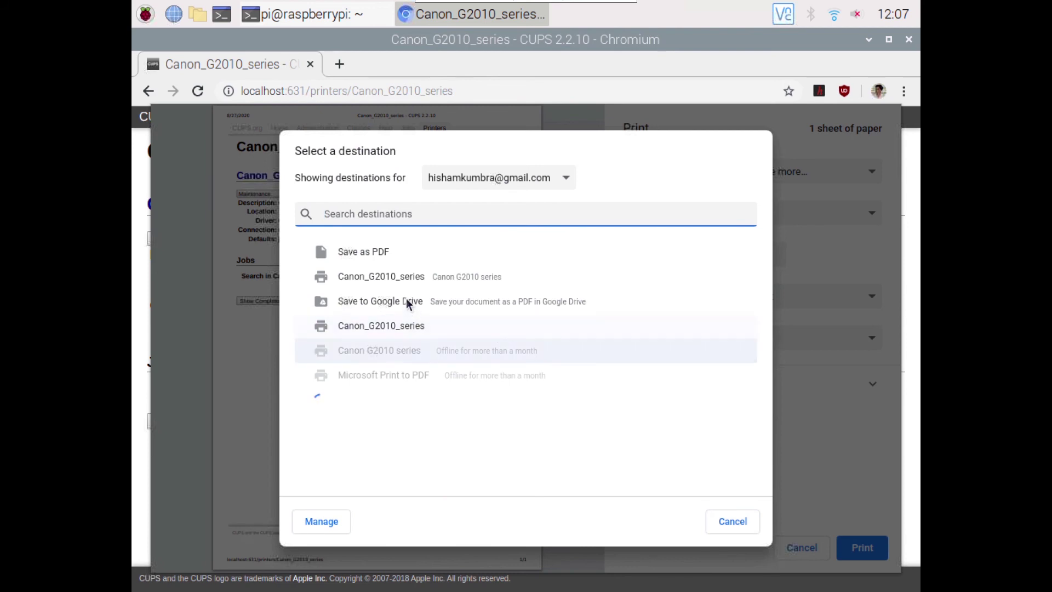
click(405, 324)
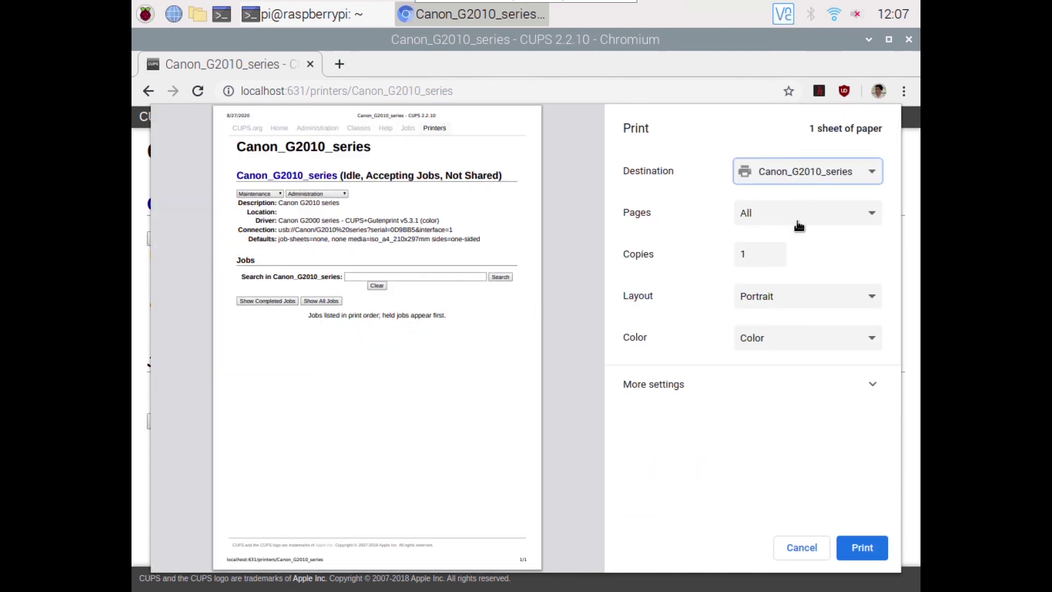
- Set the layout to Landscape, keep Color, and print the page
click(774, 297)
click(776, 328)
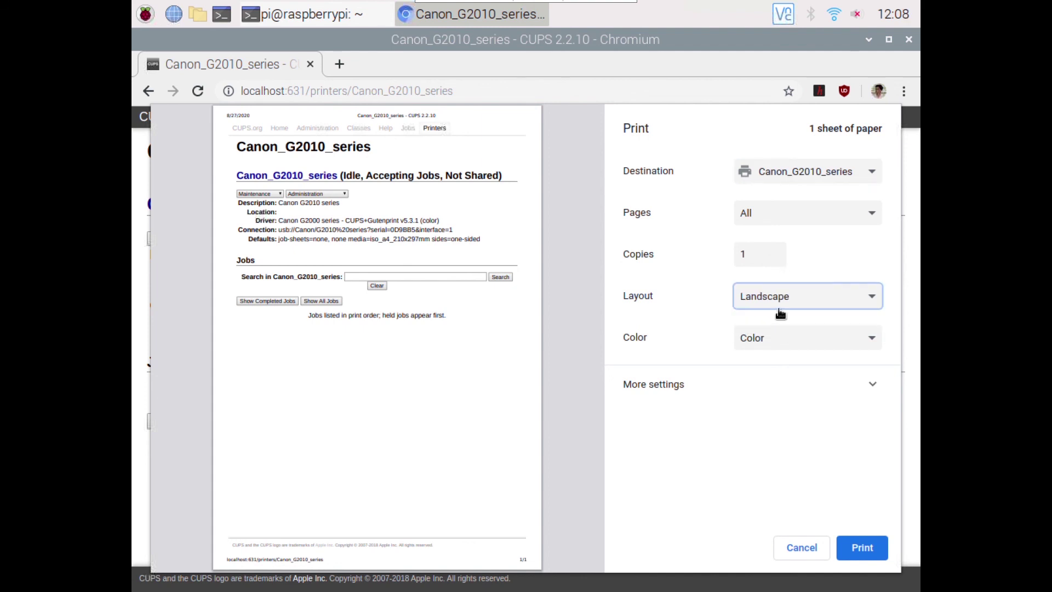
click(773, 339)
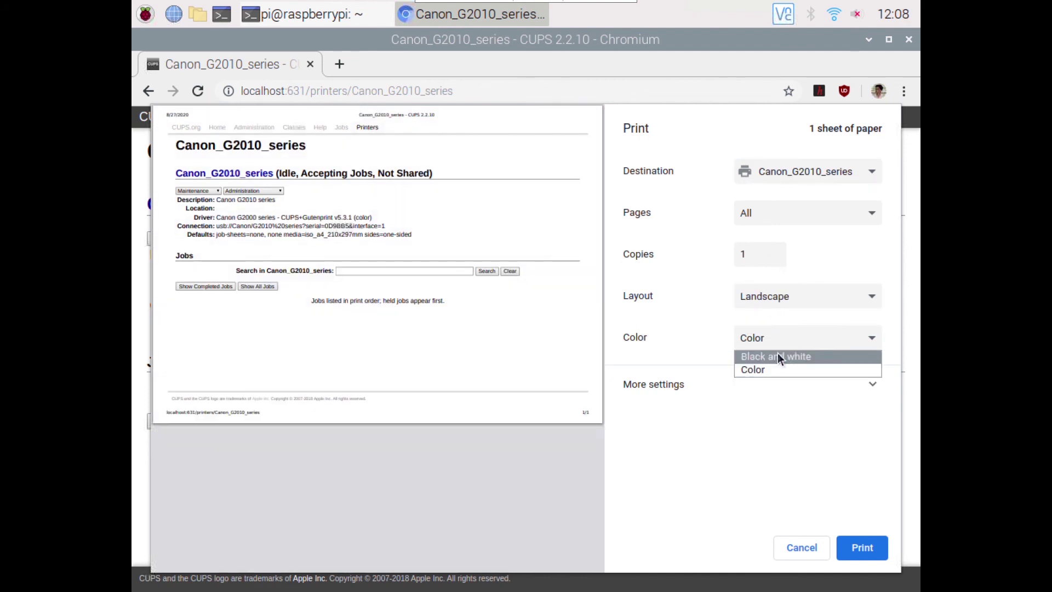
click(778, 355)
click(775, 341)
click(779, 369)
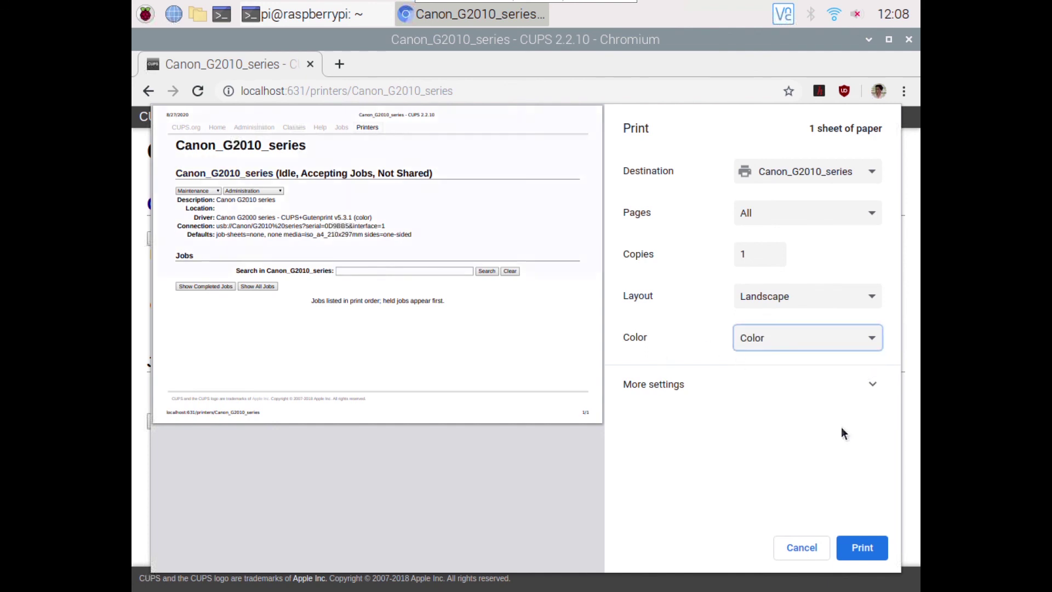
click(870, 553)
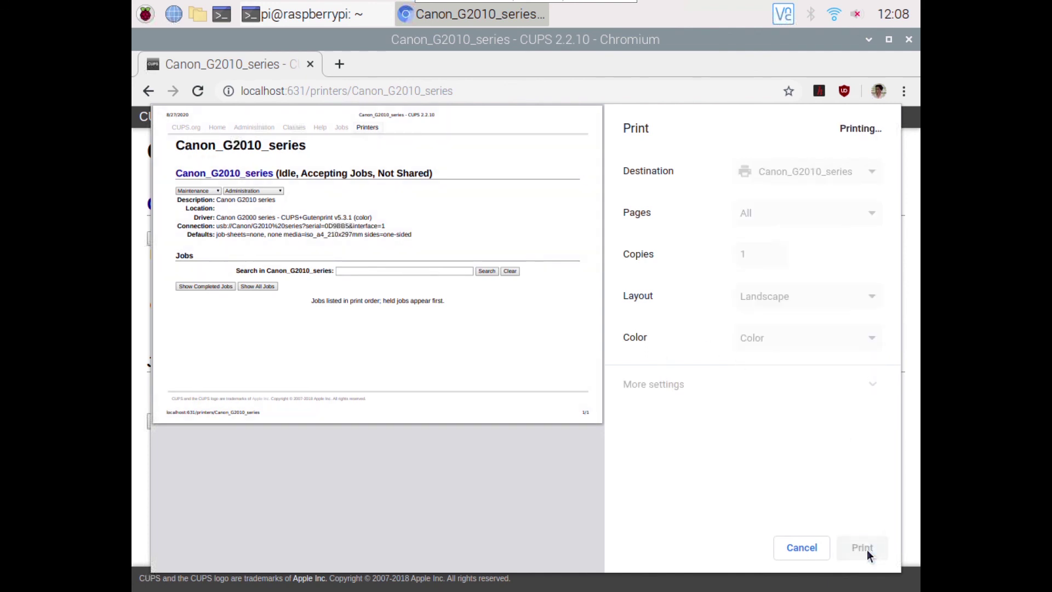